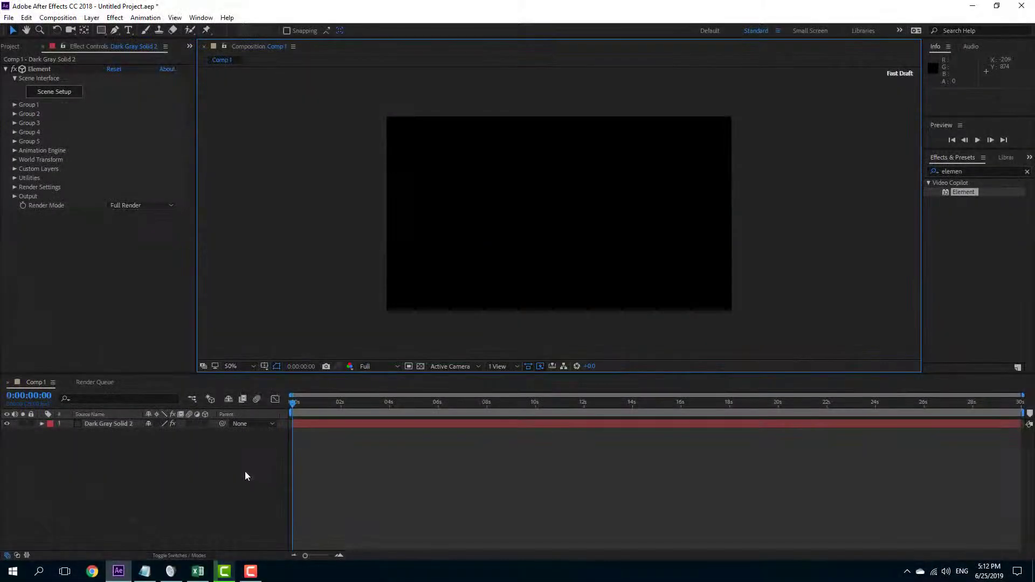
Open Element's Scene Setup full-screen and add the chess_board model from Starter_Pack_Physical
left_click(241, 441)
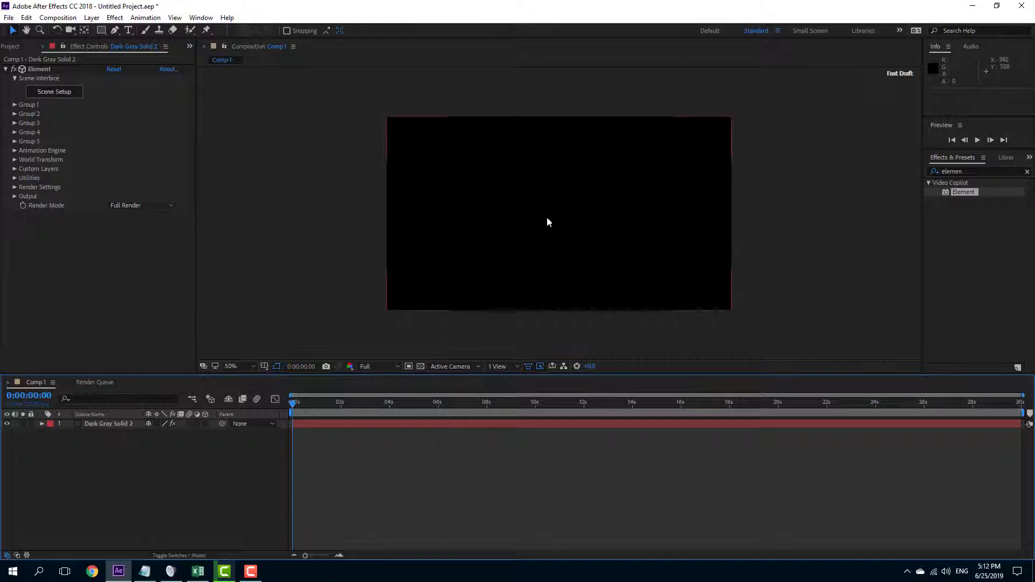
left_click(49, 94)
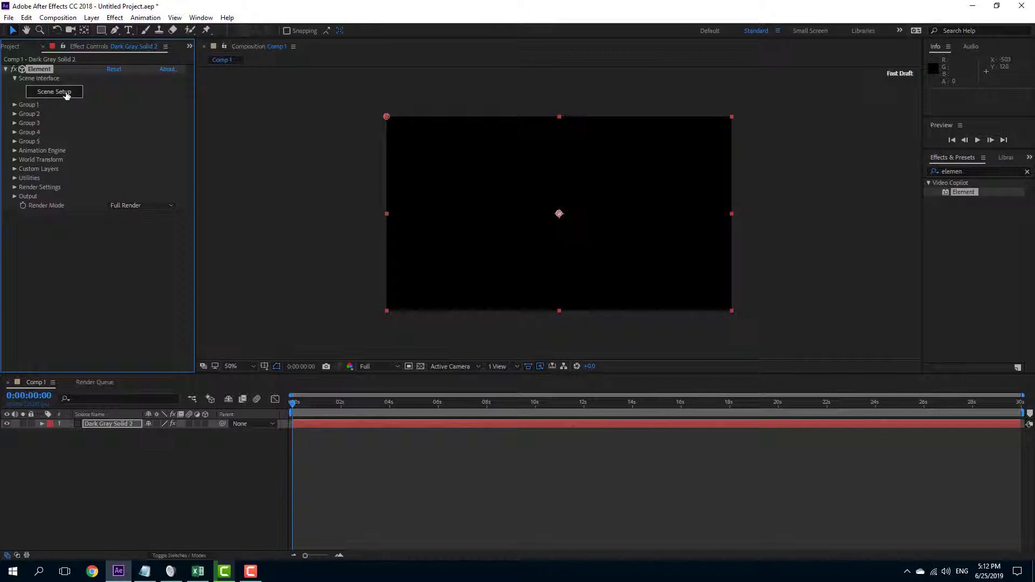
left_click(66, 93)
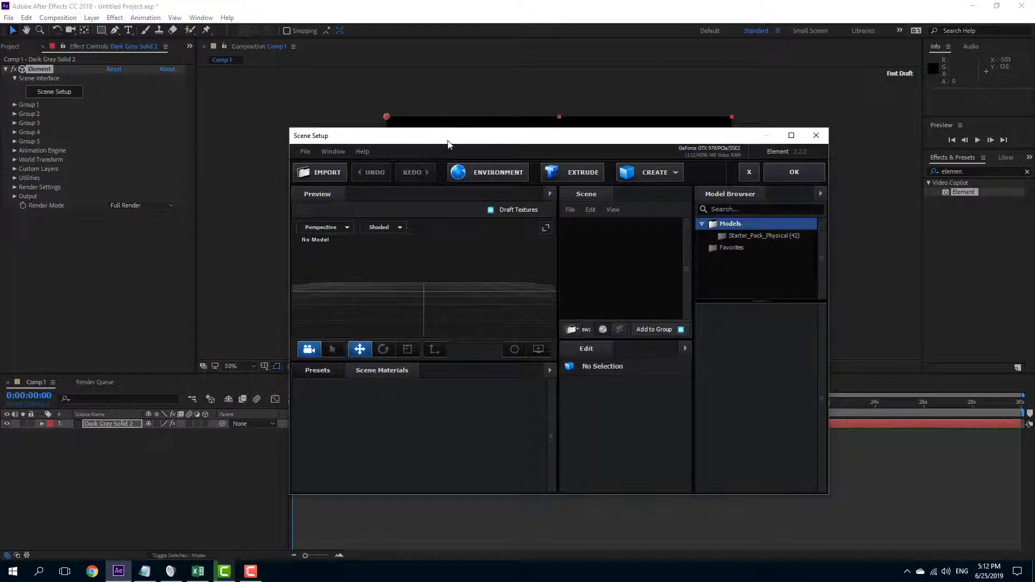
left_click_drag(447, 144, 426, 1)
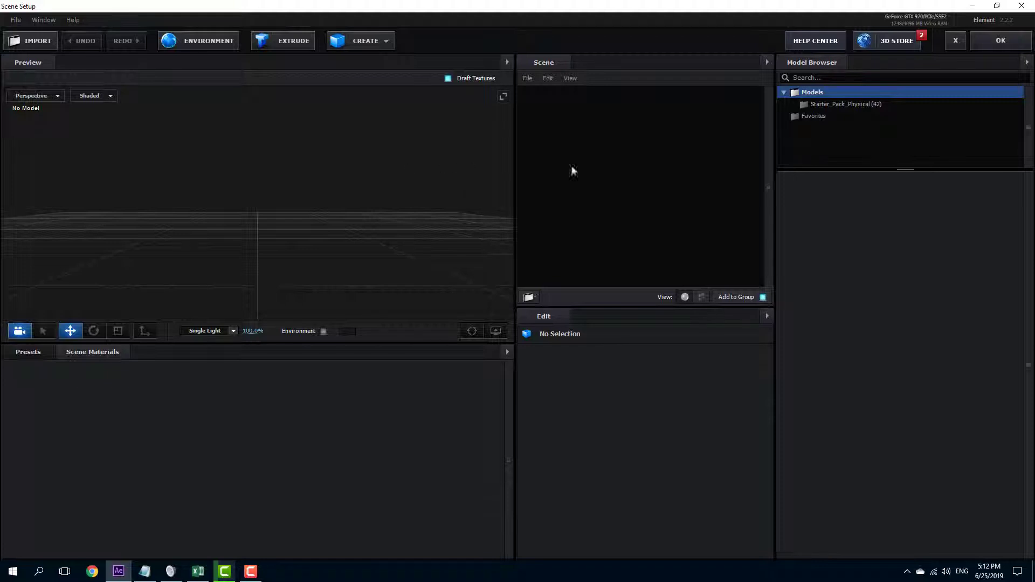
left_click(860, 104)
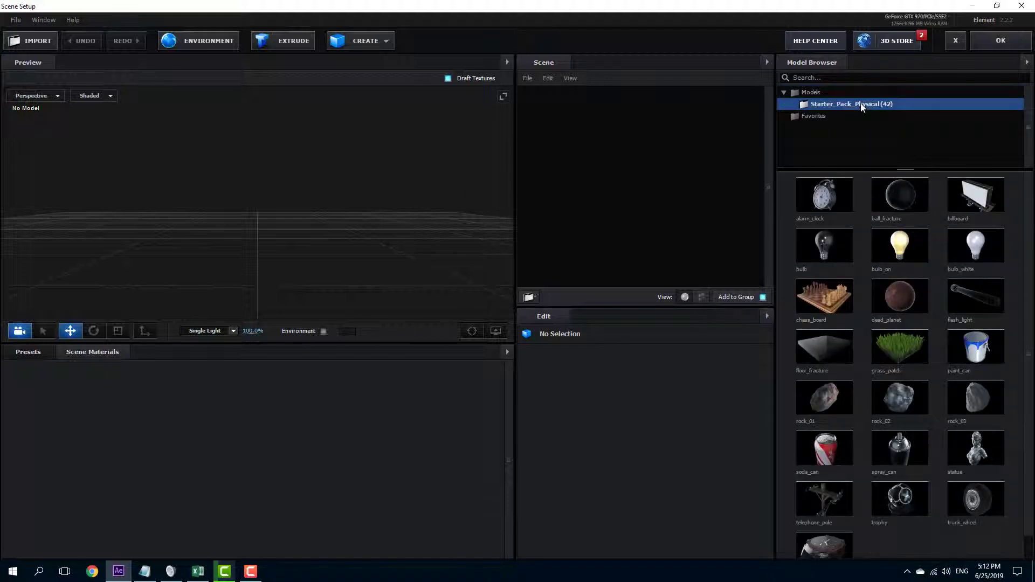
left_click(829, 303)
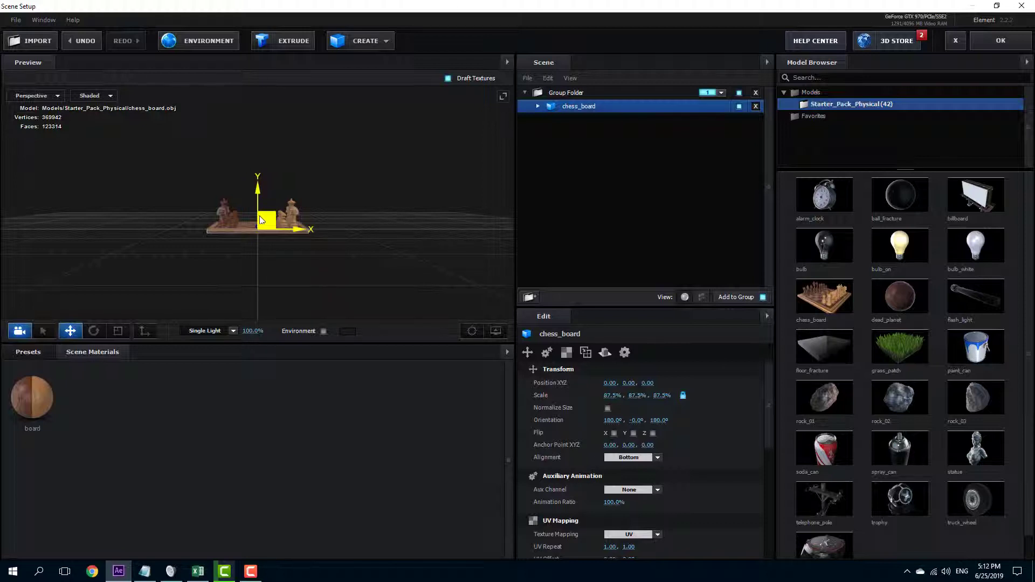
Frame the board in the preview and drag the chess board to position 0.05, -0.06, 0.17
scroll(258, 226, "up", 1)
scroll(257, 231, "up", 5)
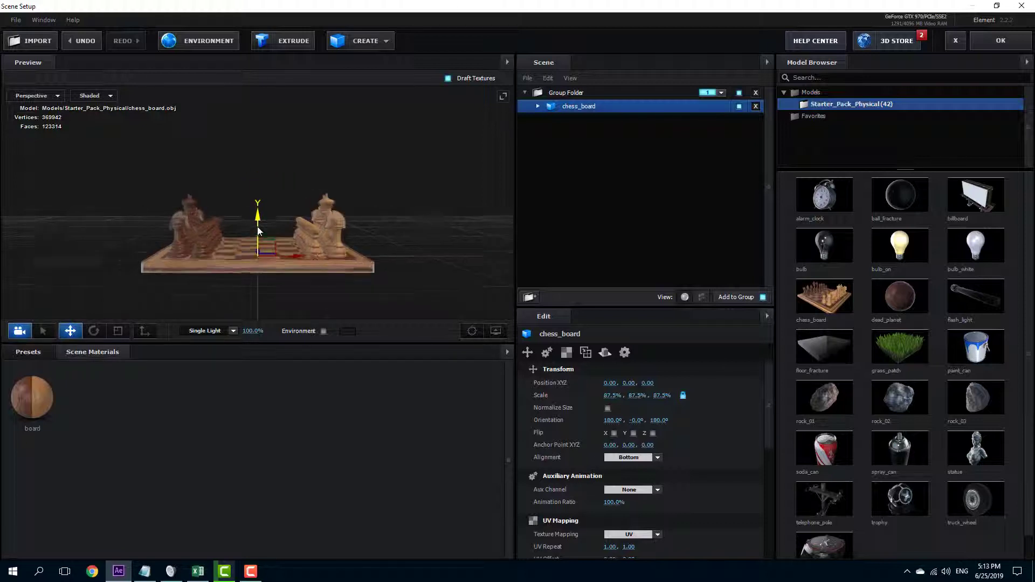
scroll(258, 231, "down", 2)
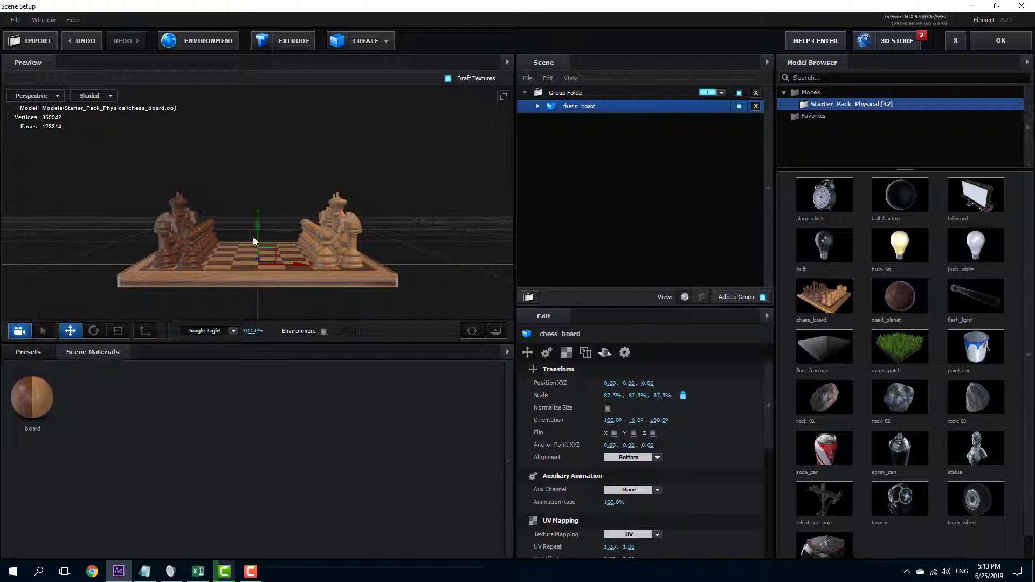
middle_click_drag(251, 252, 358, 213)
left_click_drag(360, 217, 276, 242)
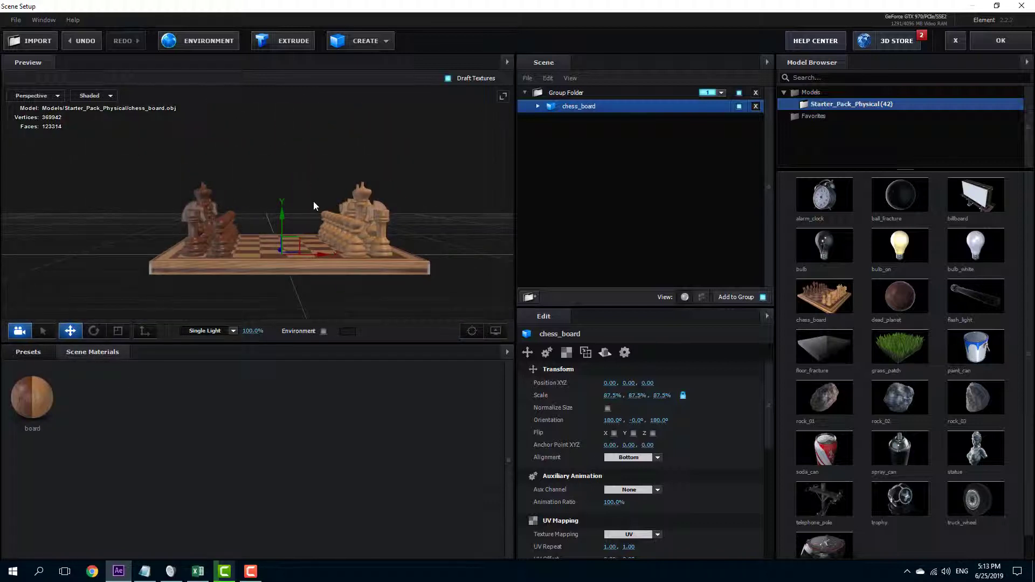
left_click_drag(239, 165, 376, 150)
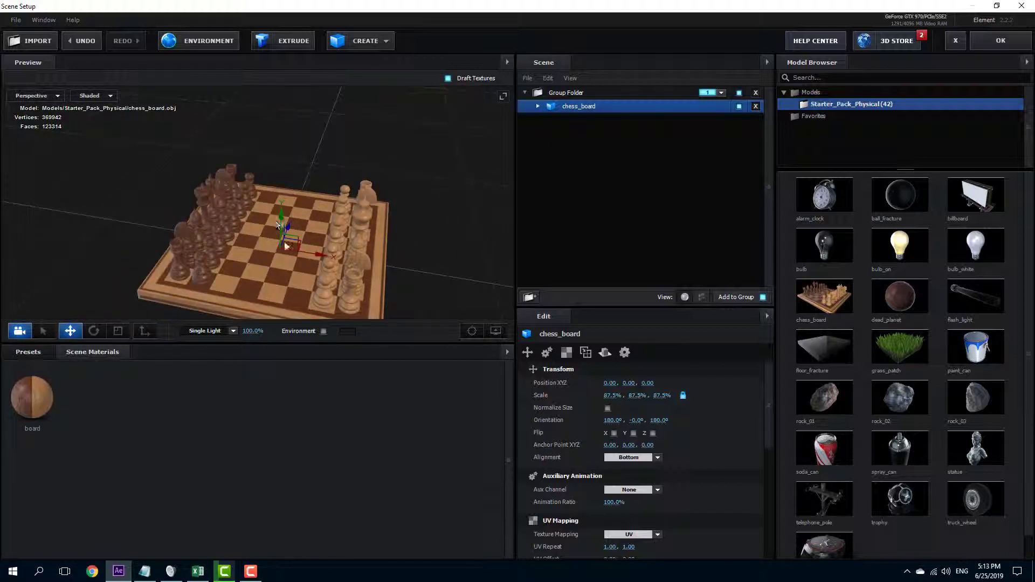
left_click_drag(279, 224, 315, 237)
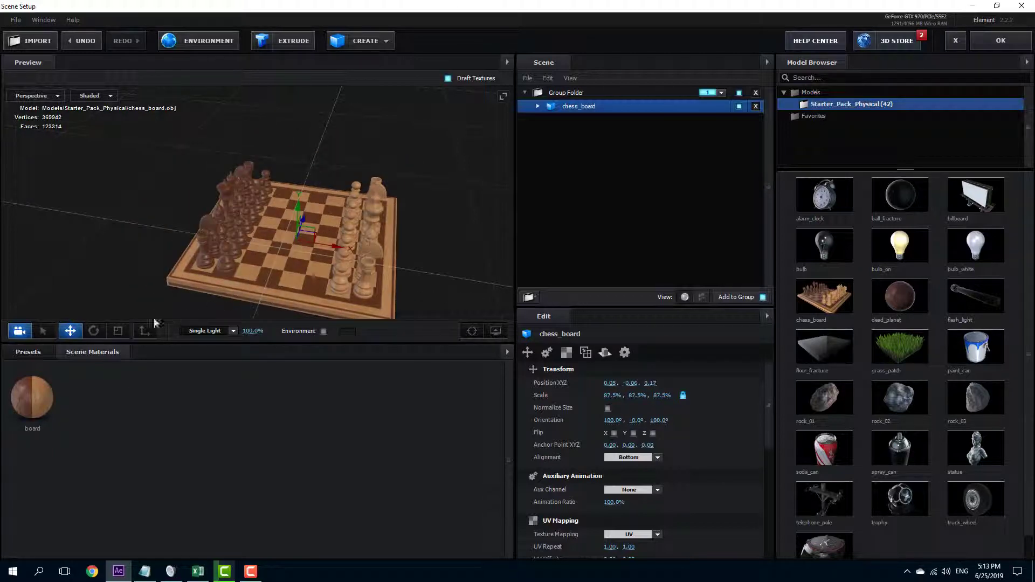
Select the Group Folder and drag it along X to position -0.10, 0.00, 0.00
left_click(43, 331)
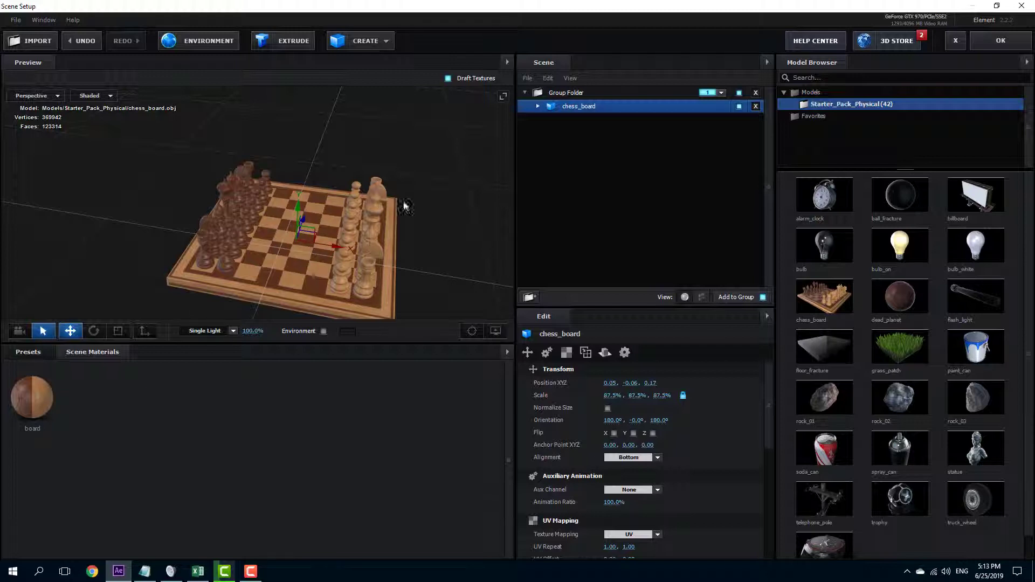
left_click(175, 269)
left_click(19, 331)
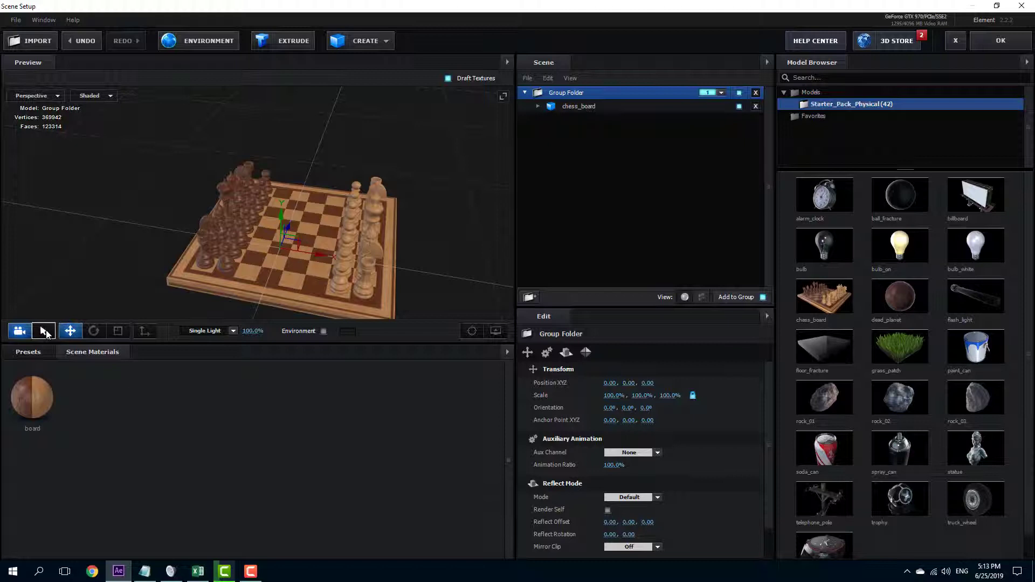
left_click_drag(315, 250, 287, 233)
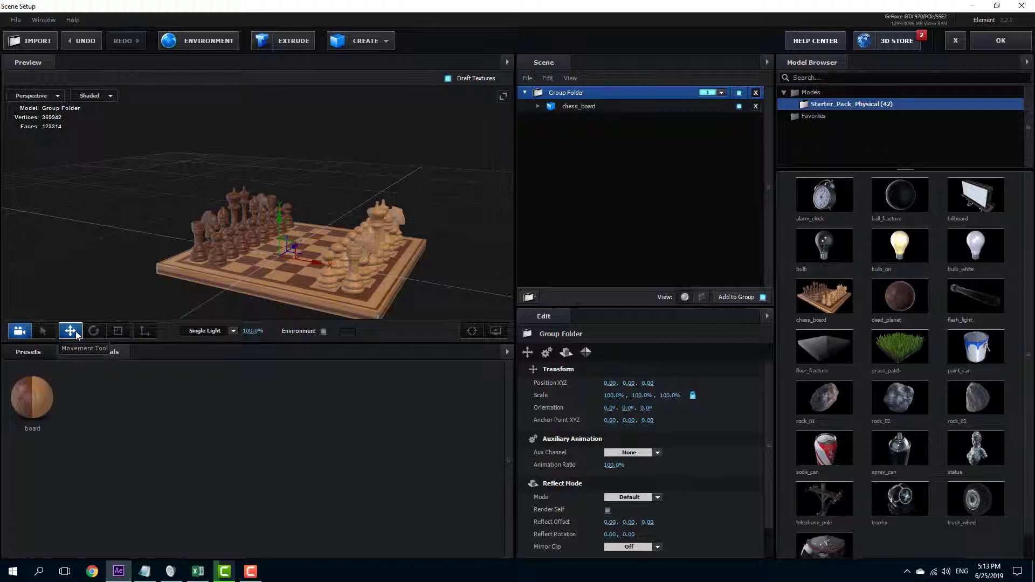
mouse_move(270, 238)
left_mouse_down()
mouse_move(294, 259)
mouse_move(282, 252)
left_mouse_up()
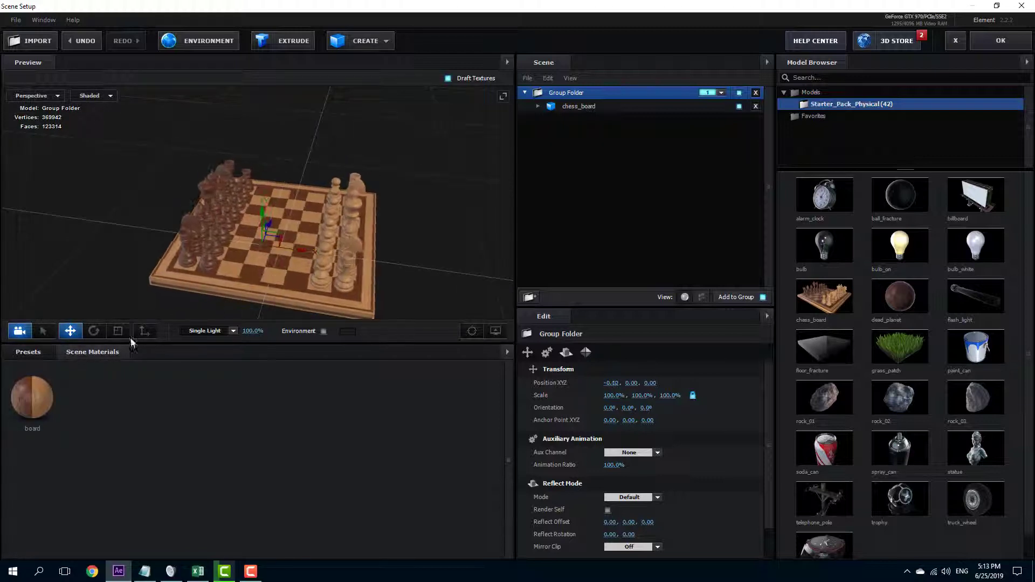
Tilt the Group Folder with the rotate gizmo to an orientation of about 356.6°, 0.0°, 0.0°
left_click(94, 331)
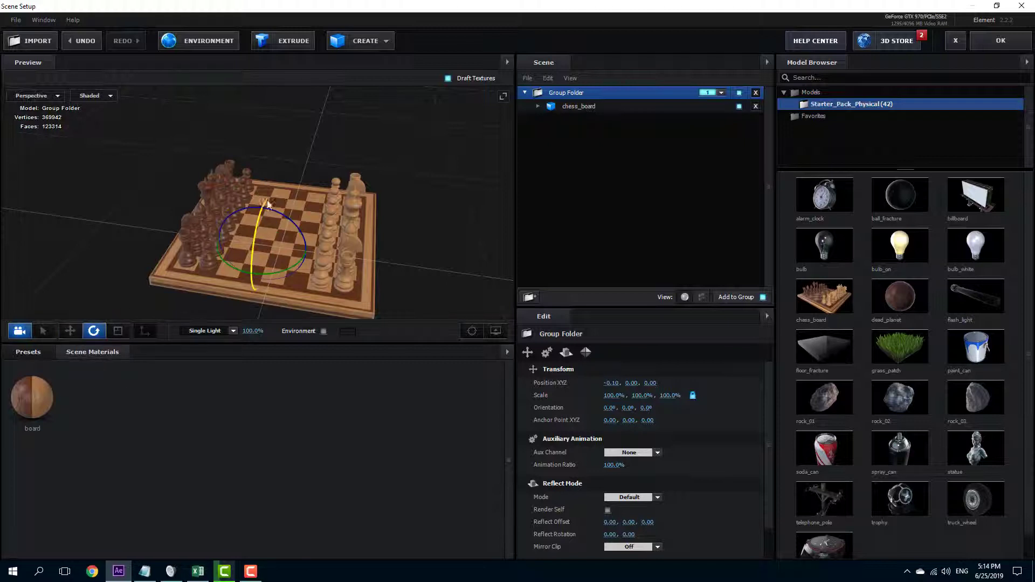
mouse_move(277, 211)
left_mouse_down()
mouse_move(311, 226)
mouse_move(257, 208)
mouse_move(271, 213)
mouse_move(256, 229)
mouse_move(266, 170)
mouse_move(259, 234)
mouse_move(260, 212)
left_mouse_up()
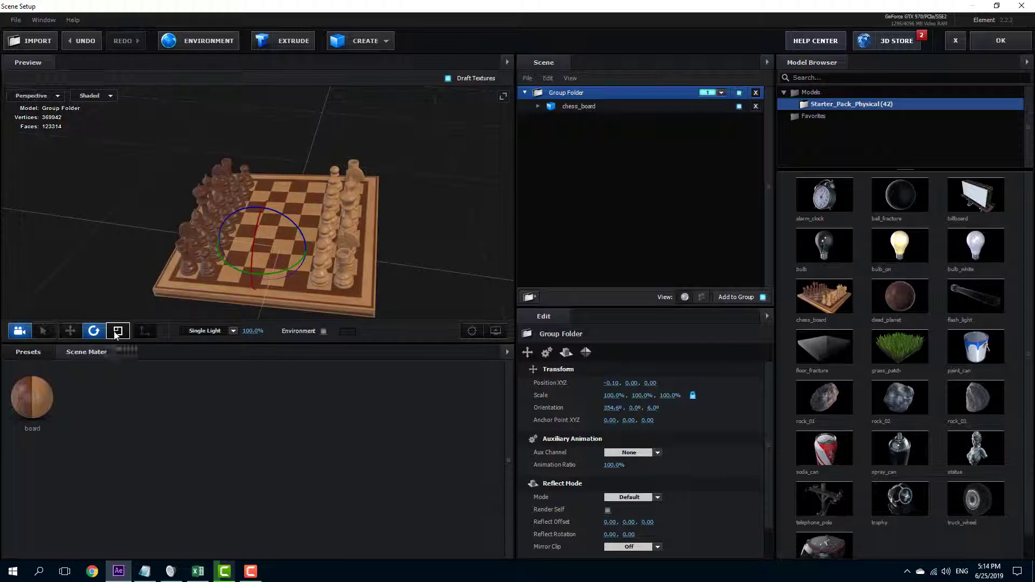
left_click(116, 332)
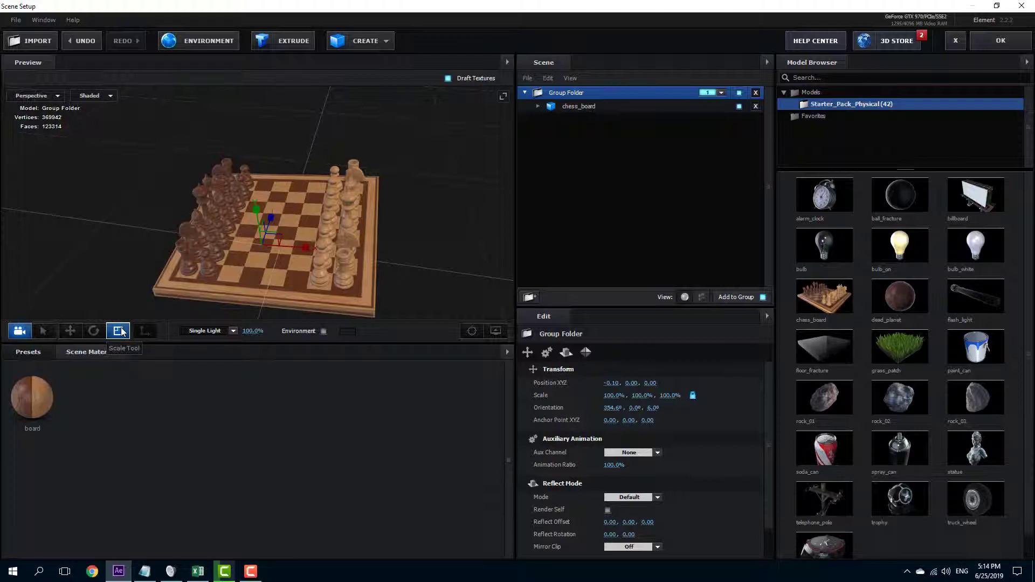
Scale the Group Folder up to about 189.4%, 146.2%, 228.1% with the scale gizmo
mouse_move(256, 199)
left_mouse_down()
mouse_move(254, 152)
mouse_move(255, 197)
left_mouse_up()
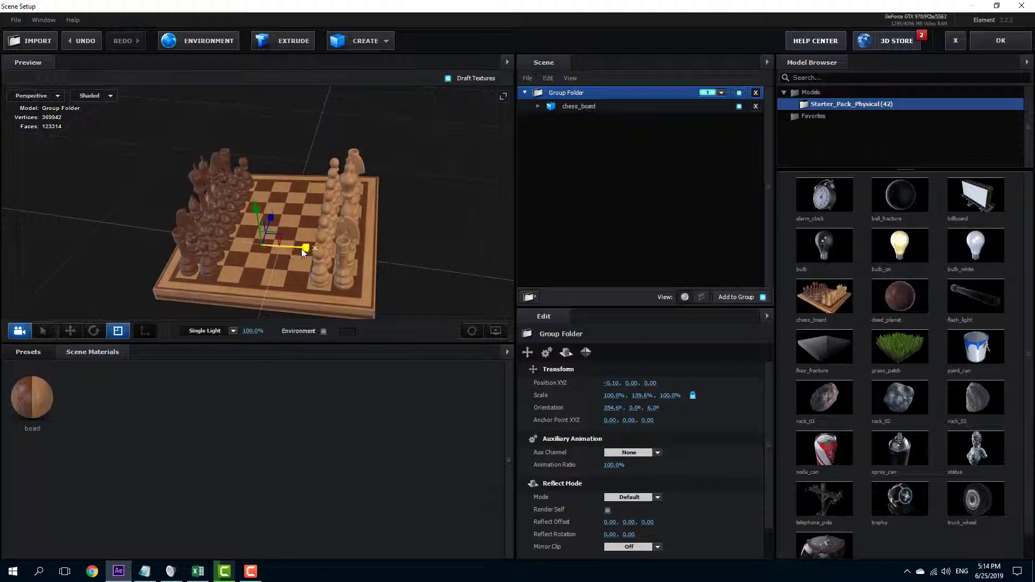
left_click_drag(303, 247, 279, 240)
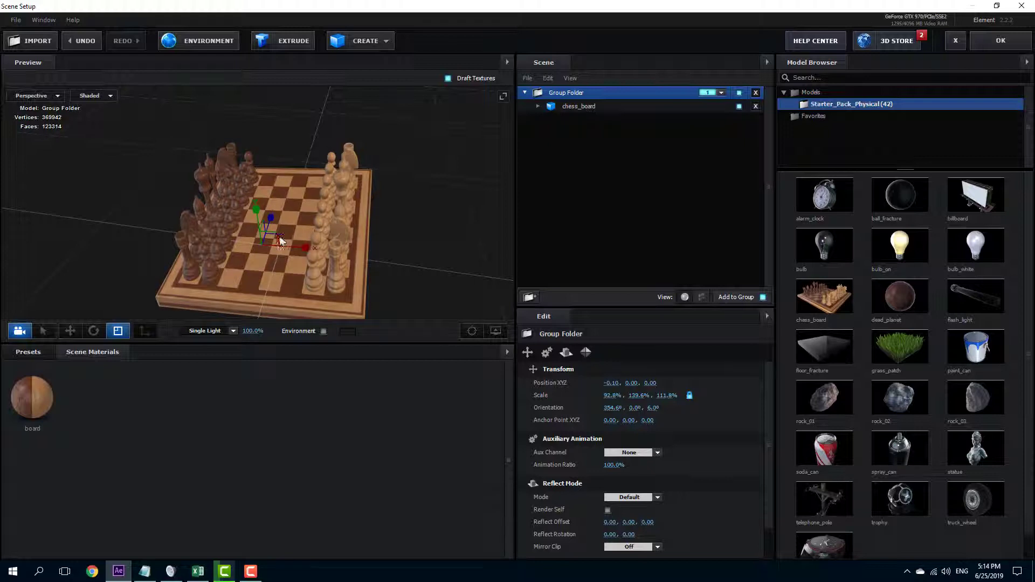
mouse_move(272, 238)
left_mouse_down()
mouse_move(385, 223)
mouse_move(269, 265)
mouse_move(266, 246)
left_mouse_up()
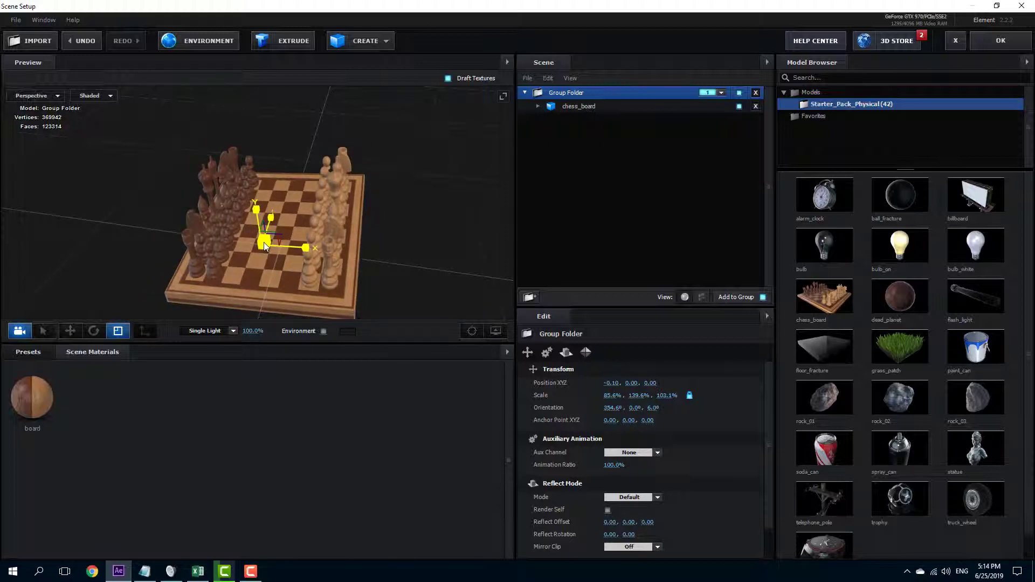
left_click_drag(263, 243, 444, 225)
Light the Scene Setup preview with the Clean Blue preset
scroll(276, 212, "down", 5)
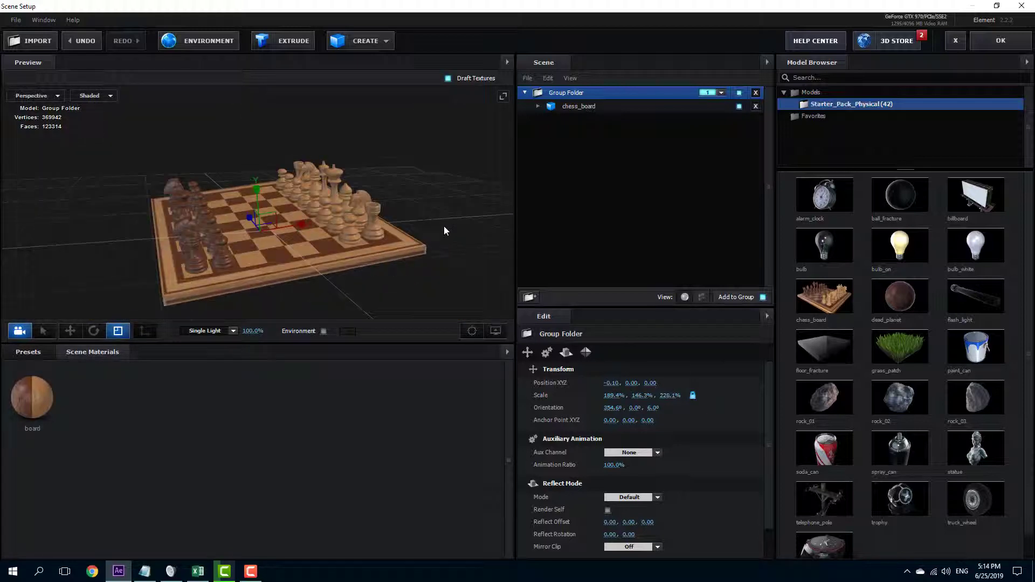
left_click(223, 331)
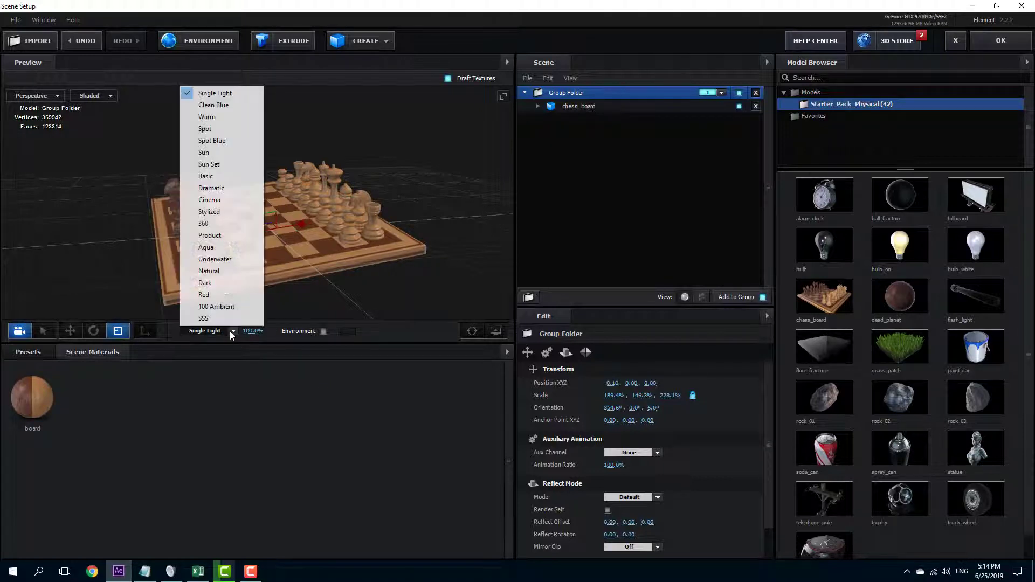
left_click(226, 223)
left_click(243, 331)
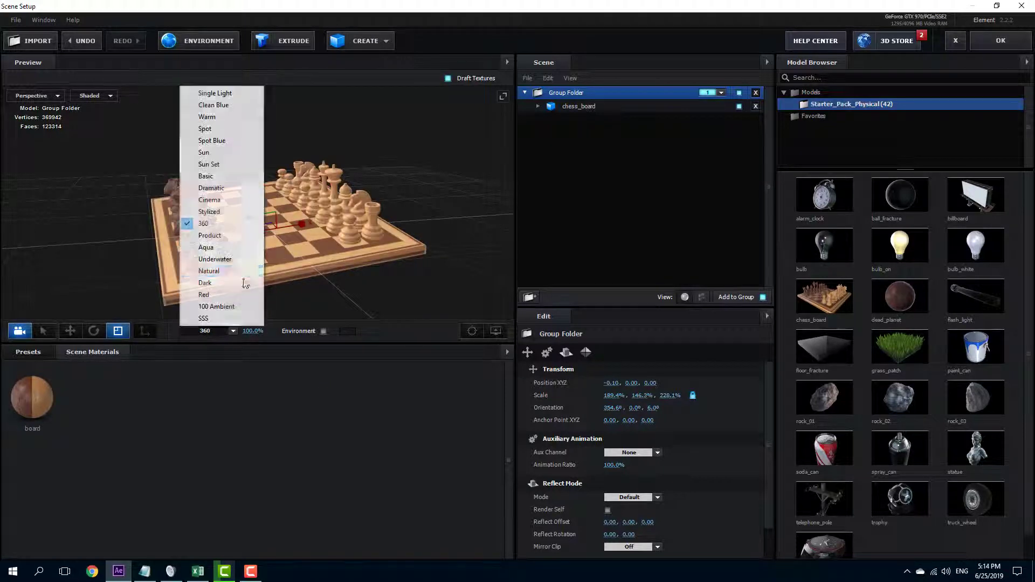
left_click(238, 106)
left_click_drag(438, 255, 365, 311)
left_click(323, 331)
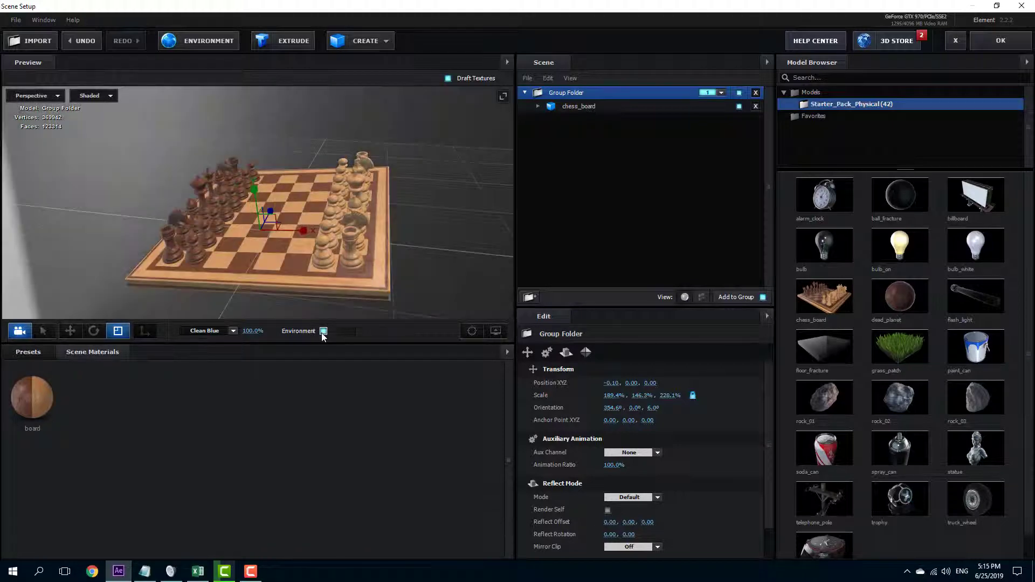
left_click_drag(472, 203, 462, 222)
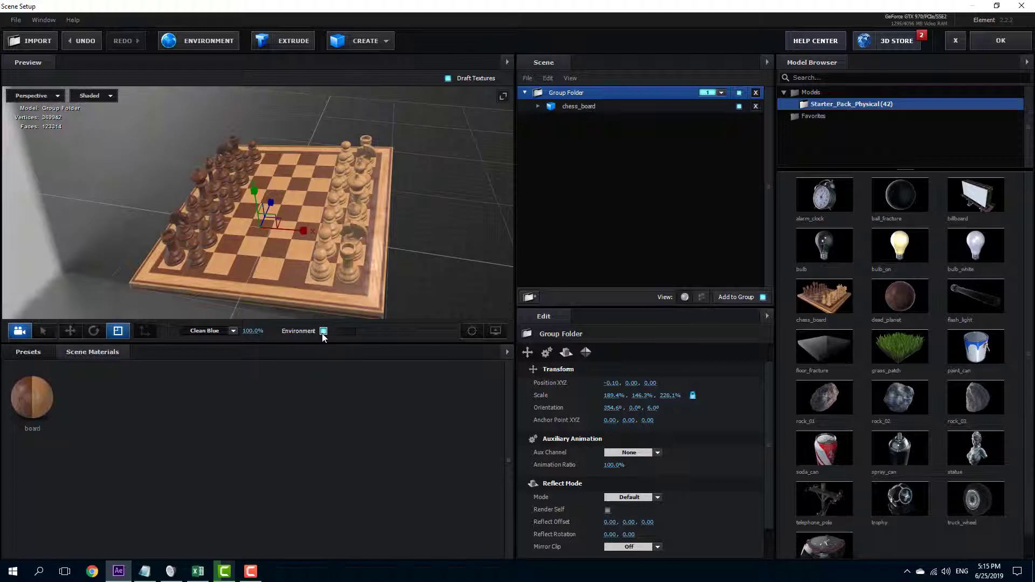
left_click(323, 332)
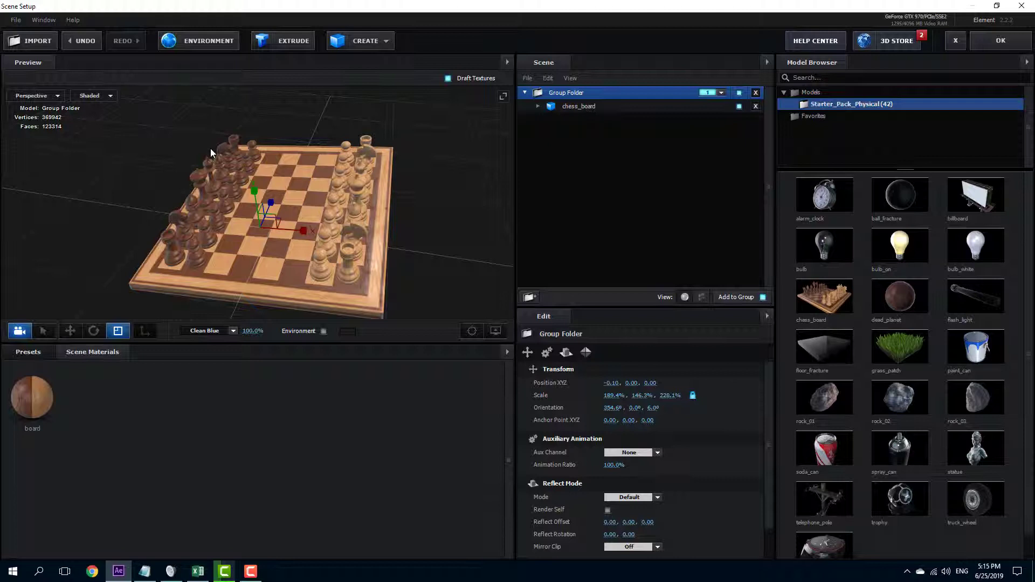
left_click(41, 97)
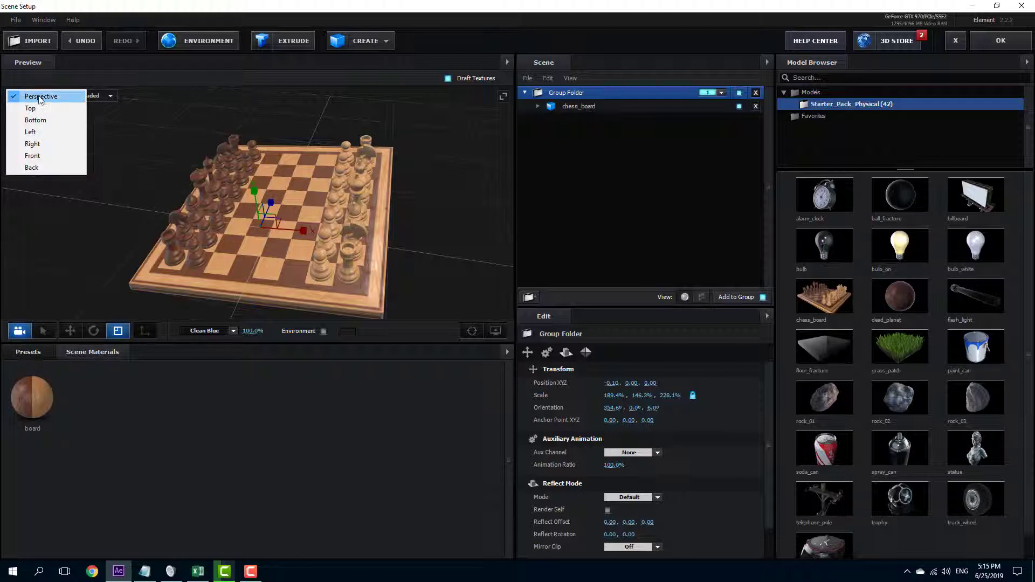
left_click(31, 108)
left_click(32, 97)
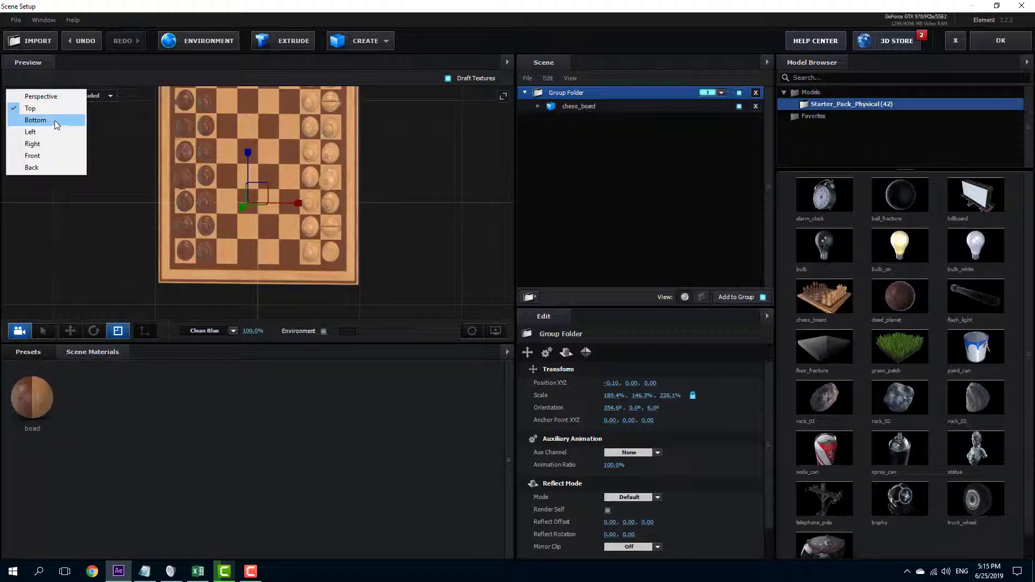
left_click(35, 120)
left_click(31, 95)
left_click(54, 132)
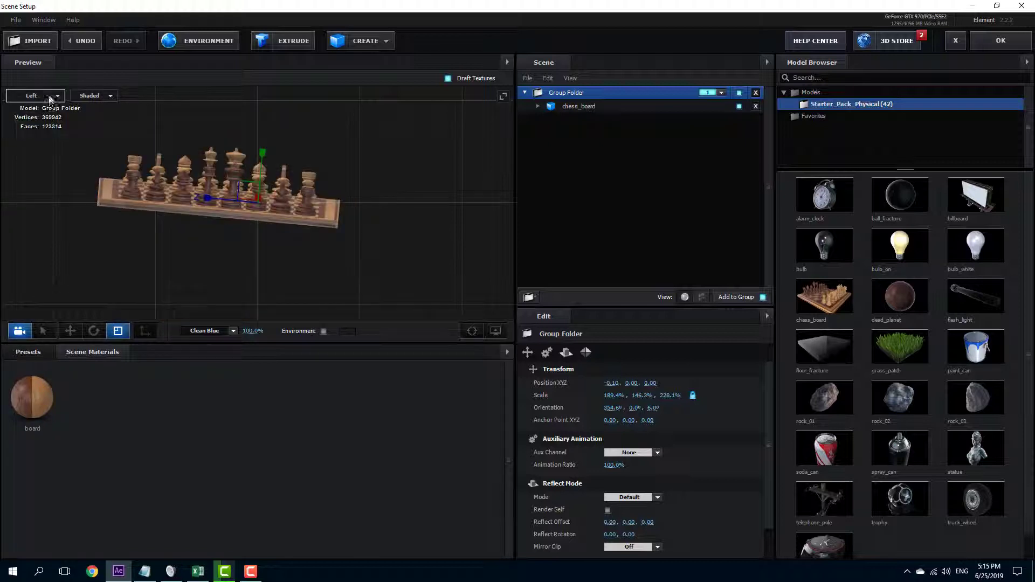
left_click(32, 96)
left_click(32, 143)
left_click(37, 96)
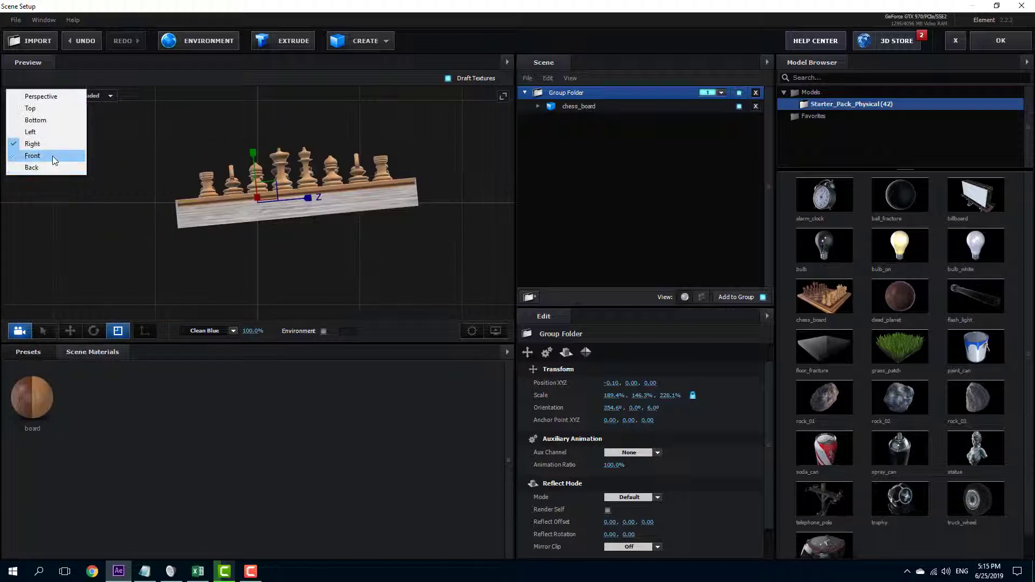
left_click(53, 156)
left_click(51, 97)
left_click(52, 167)
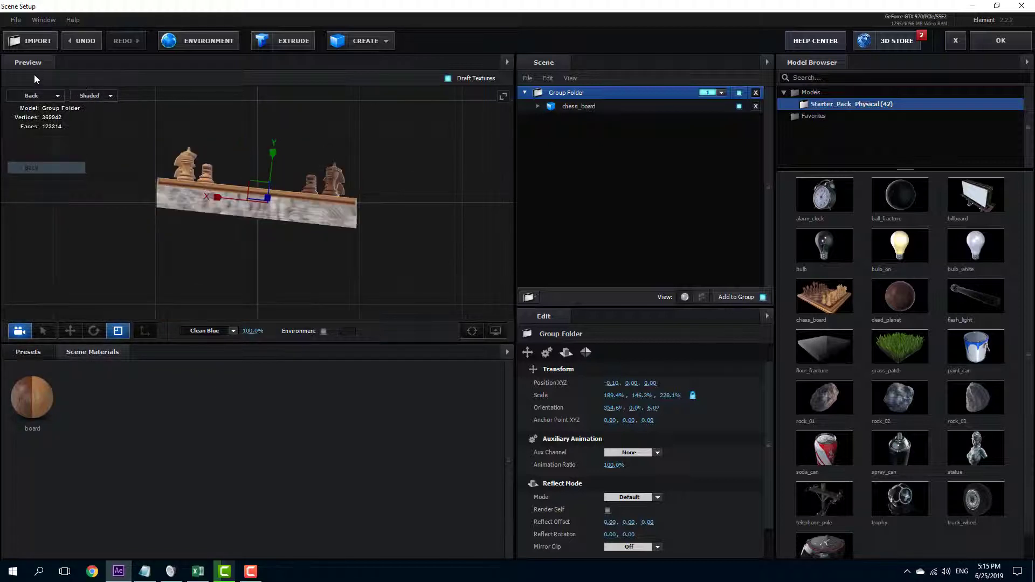
left_click(33, 96)
left_click(41, 96)
mouse_move(323, 216)
left_mouse_down()
mouse_move(350, 226)
mouse_move(264, 189)
mouse_move(343, 212)
left_mouse_up()
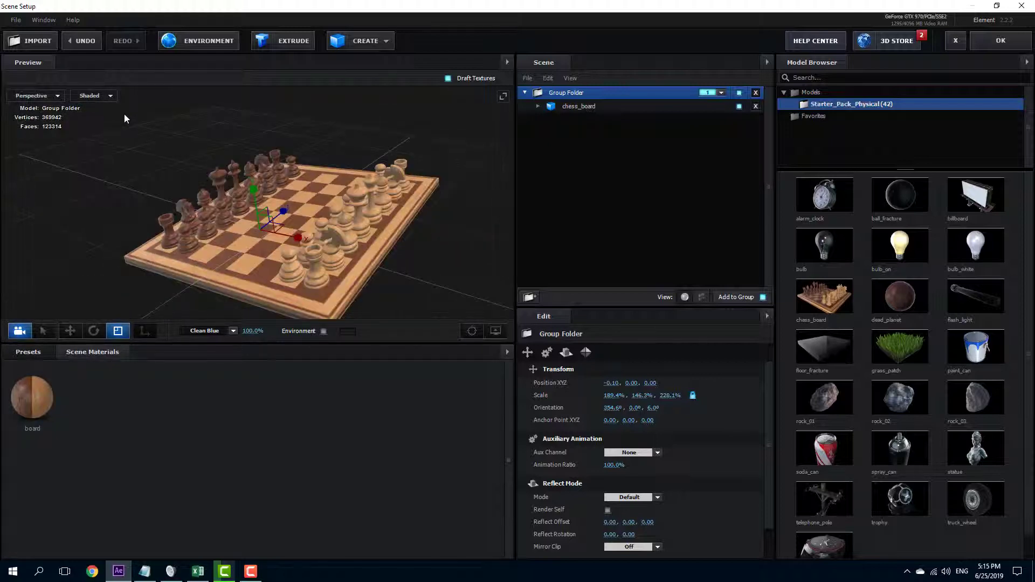
Switch the preview display to Wireframe and zoom in close on the chess pieces
left_click(114, 97)
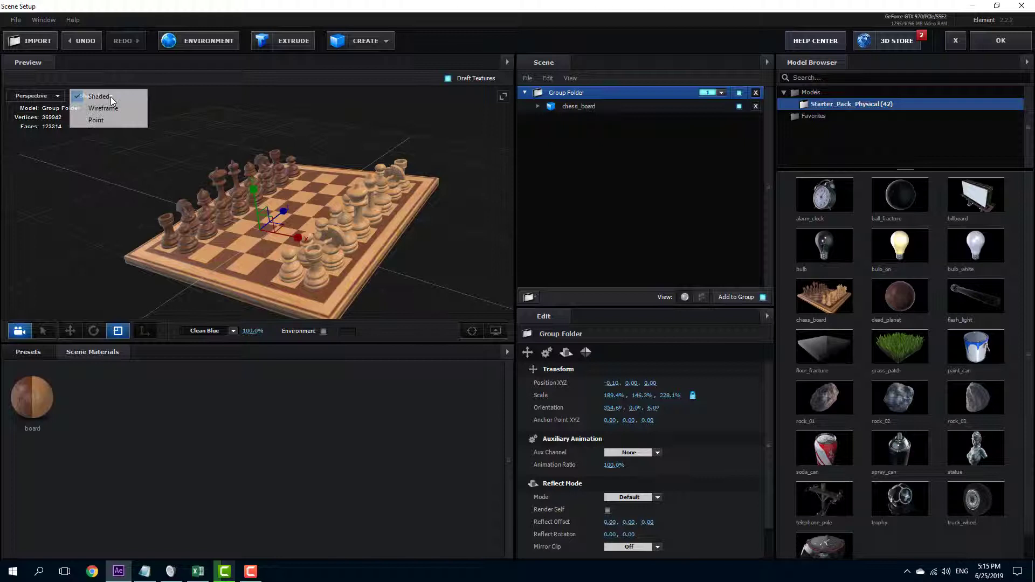
left_click(121, 110)
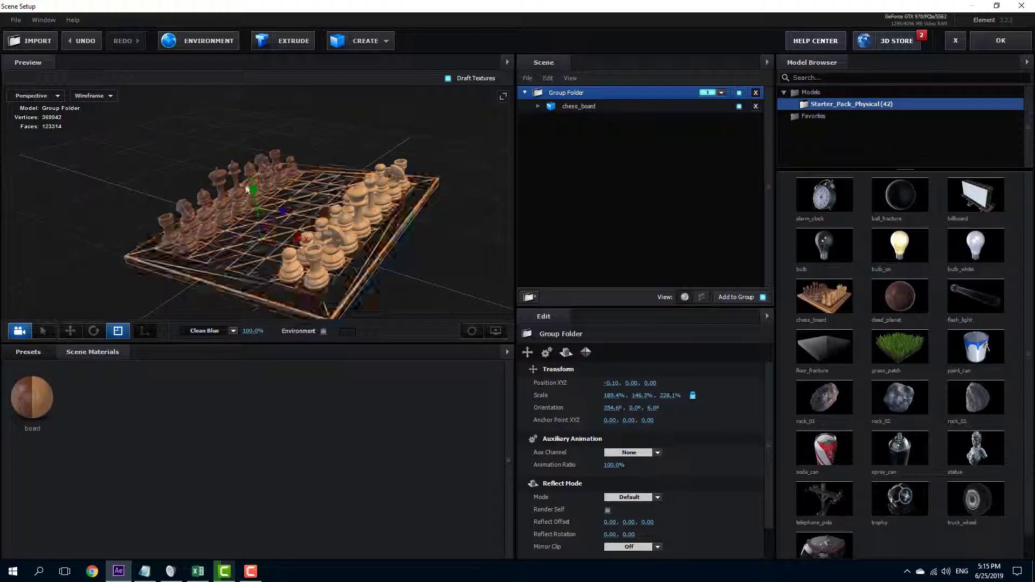
scroll(238, 181, "up", 5)
left_click_drag(283, 213, 373, 198)
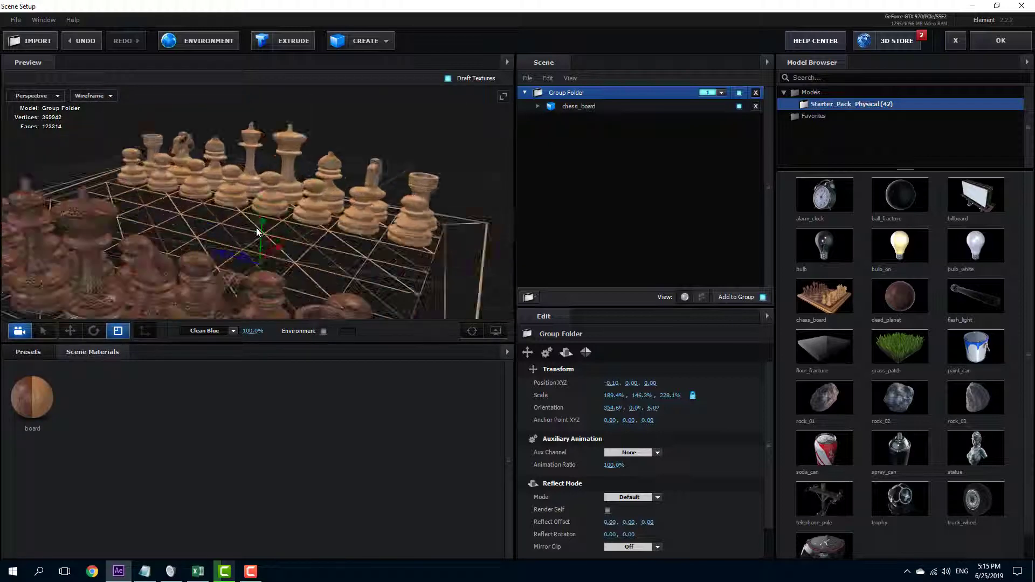
scroll(257, 232, "up", 10)
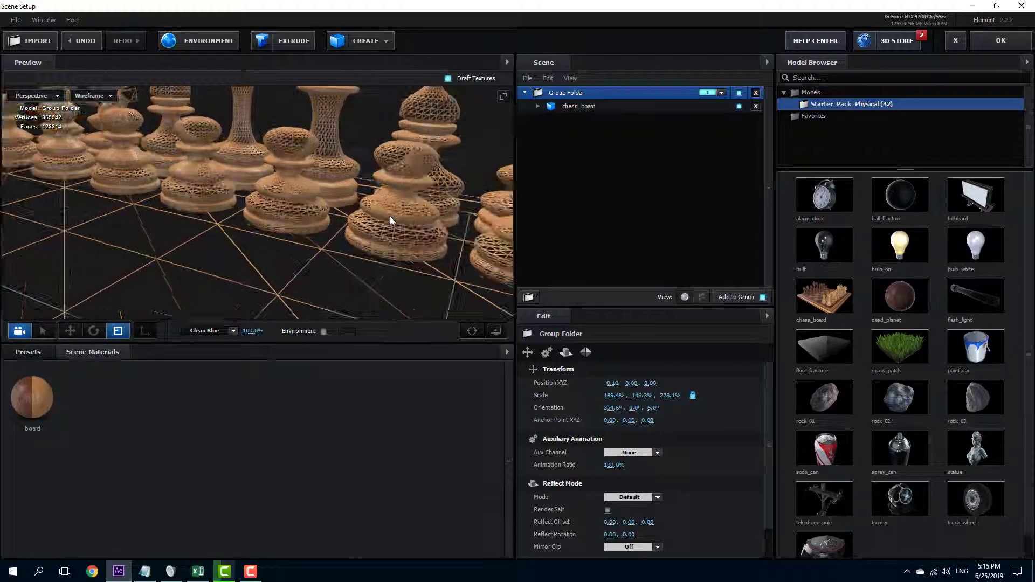
scroll(390, 217, "up", 4)
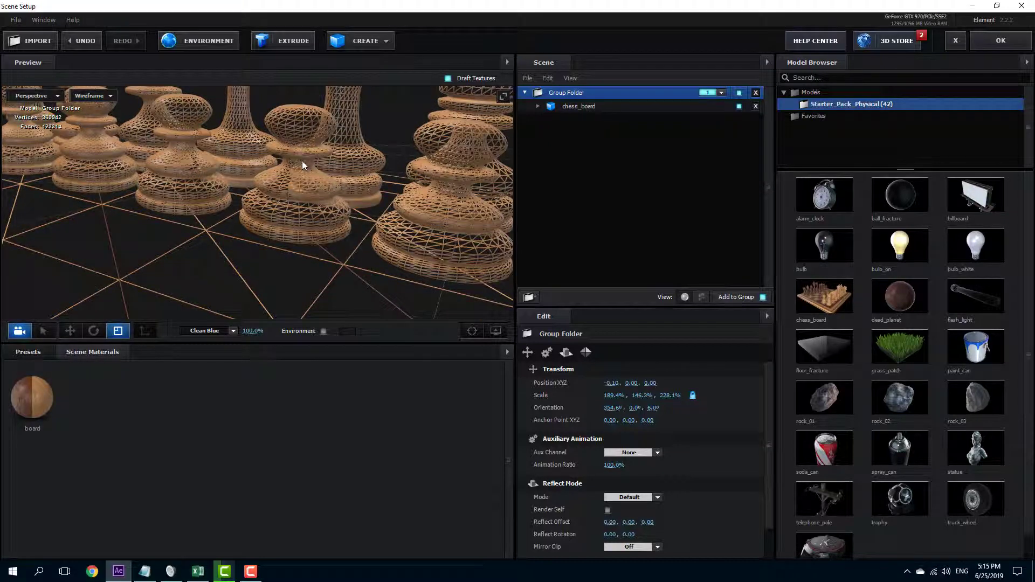
left_click_drag(338, 173, 394, 193)
middle_click_drag(393, 194, 65, 242)
middle_click_drag(510, 219, 145, 298)
left_click_drag(456, 191, 404, 199)
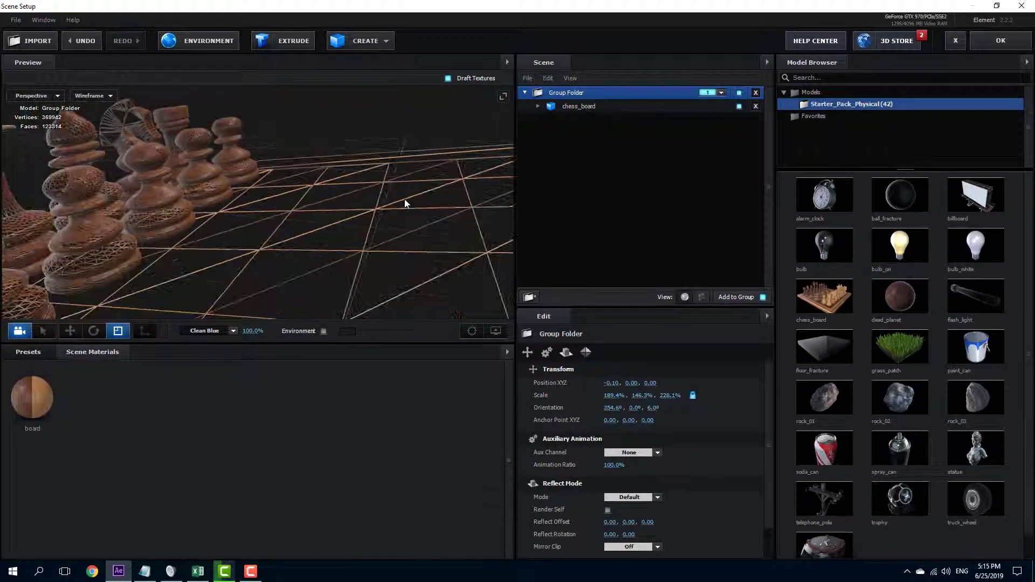
left_click_drag(154, 209, 295, 232)
Change the preview display mode to Point
left_click(99, 95)
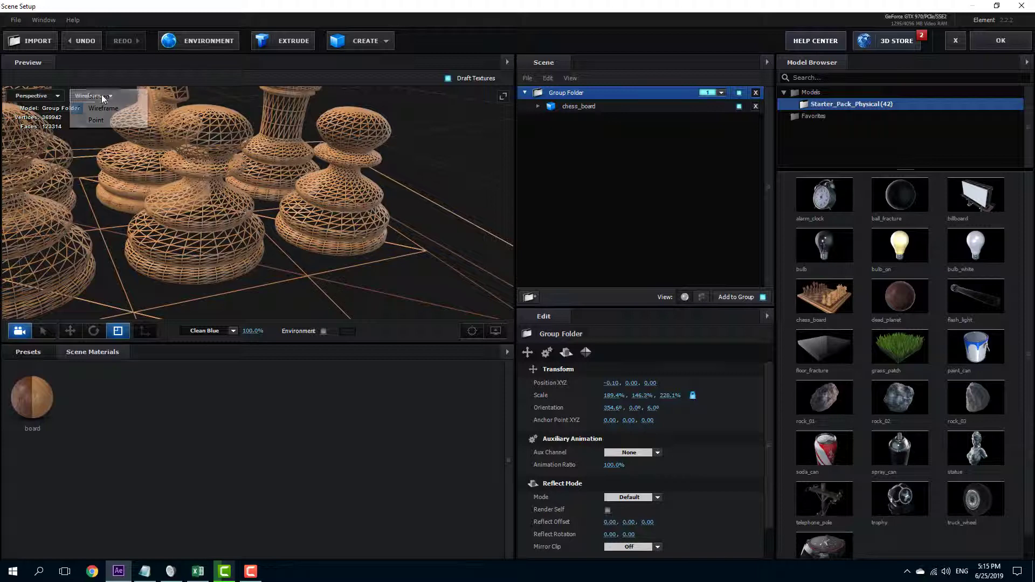
left_click(107, 118)
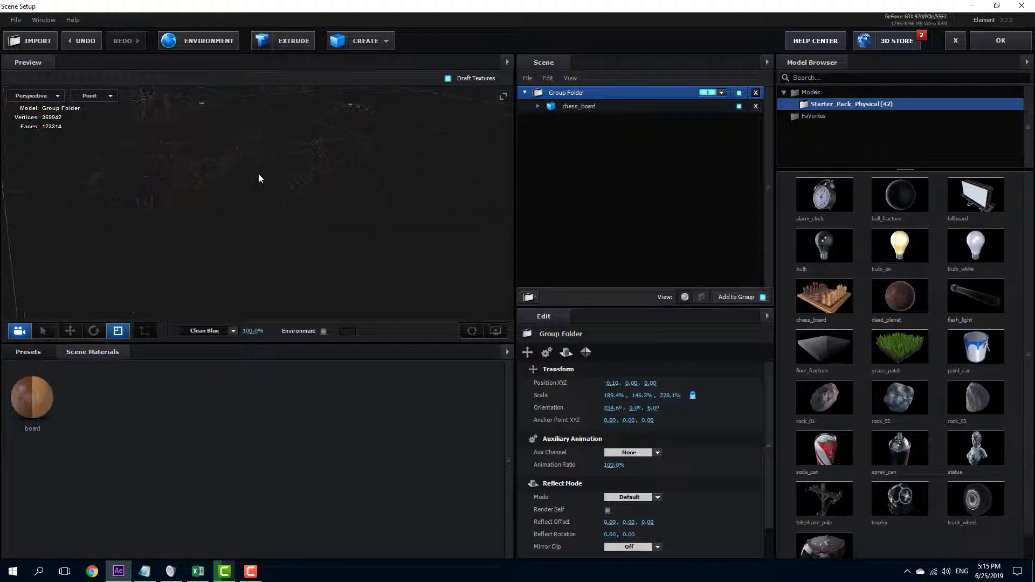
mouse_move(202, 172)
left_mouse_down()
mouse_move(192, 157)
mouse_move(208, 148)
mouse_move(291, 153)
mouse_move(85, 163)
mouse_move(250, 156)
mouse_move(187, 146)
left_mouse_up()
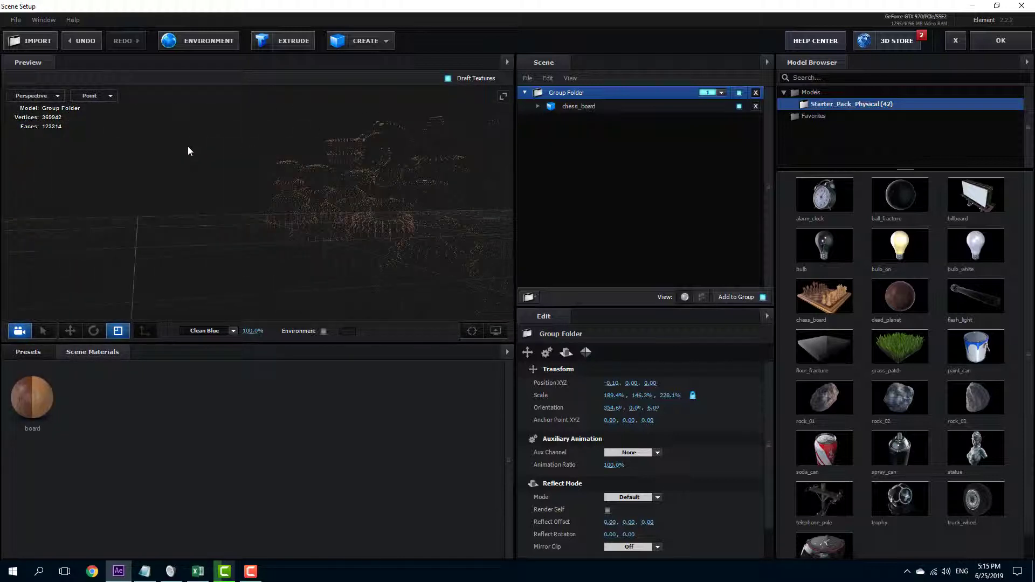
Set the preview display mode back to Shaded
left_click(108, 98)
left_click(108, 104)
left_click(108, 104)
left_click(103, 95)
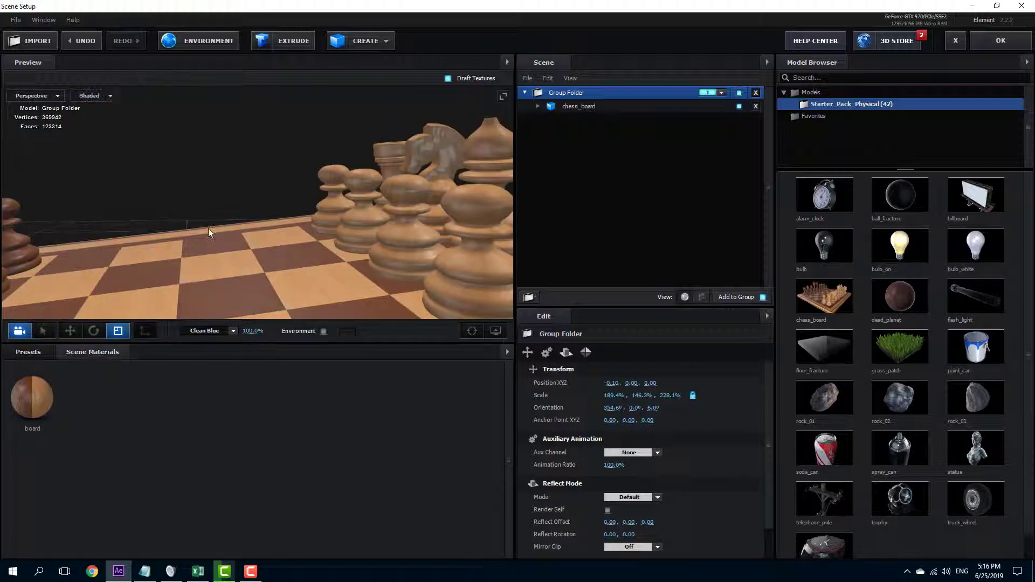
Enlarge the chessboard group to about 199.9%, 154.3%, 240.6% and confirm Scene Setup with OK
scroll(209, 234, "down", 10)
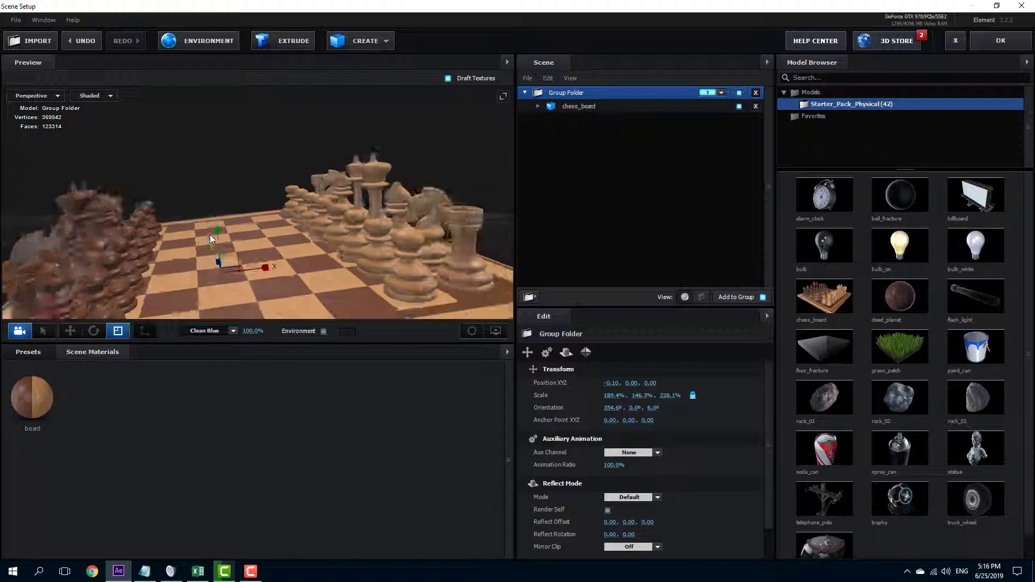
left_click_drag(208, 239, 189, 256)
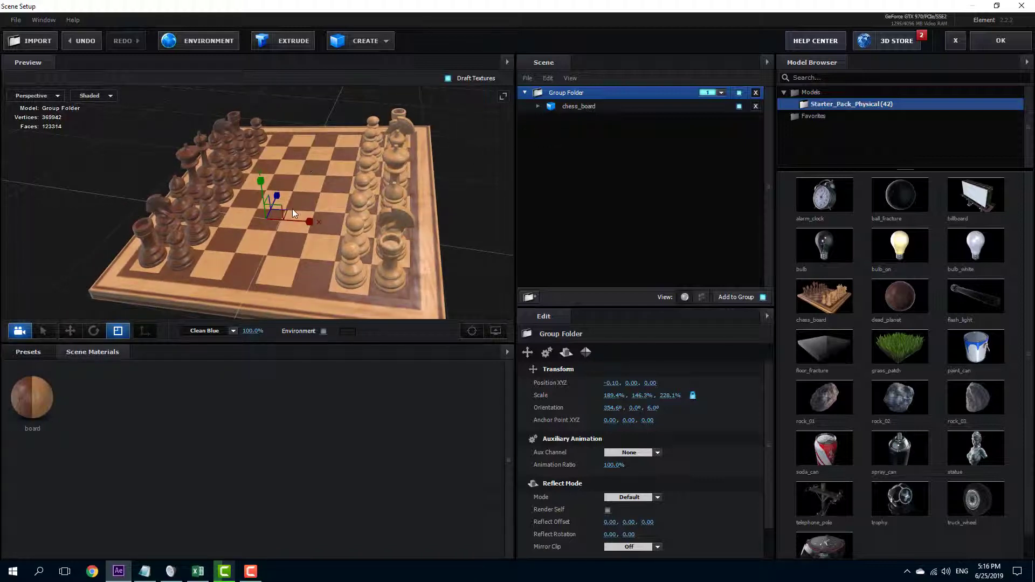
left_click_drag(288, 204, 225, 190)
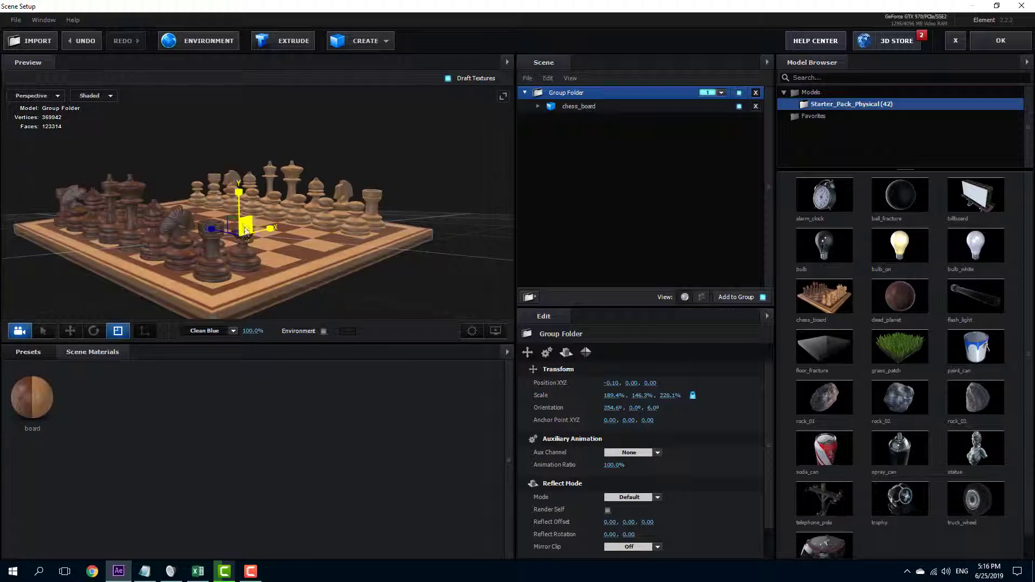
left_click_drag(257, 232, 267, 229)
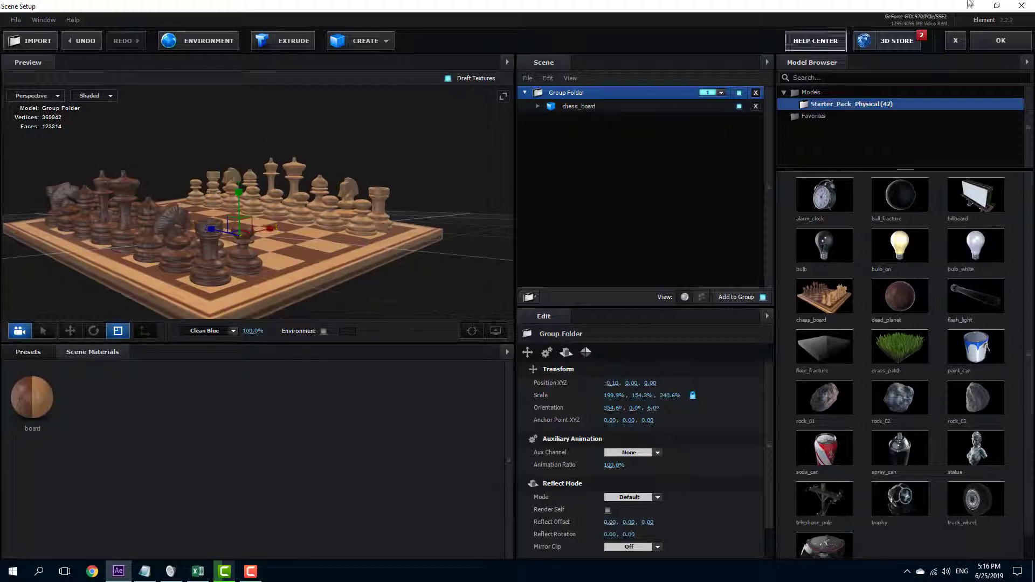
left_click(1002, 41)
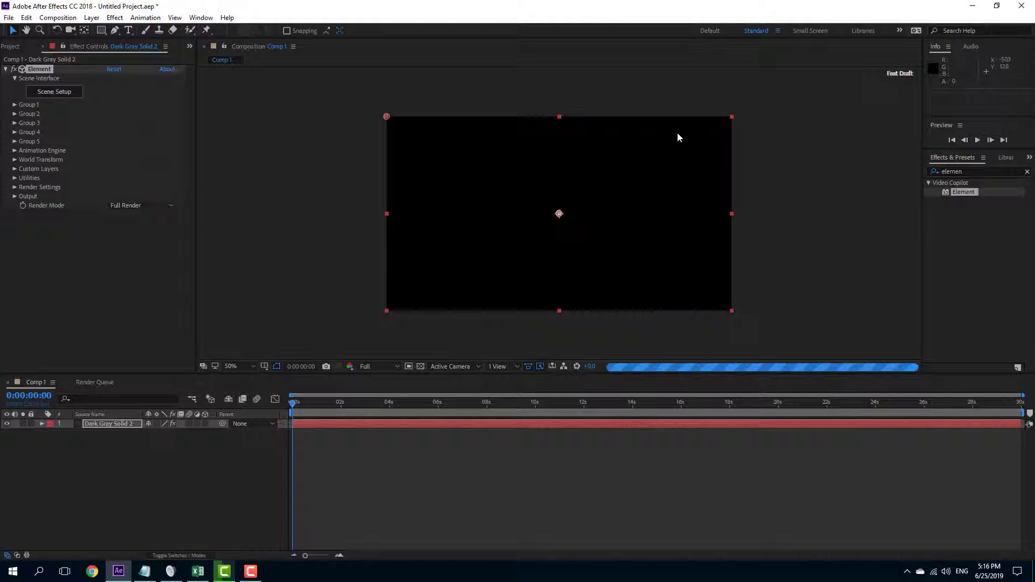